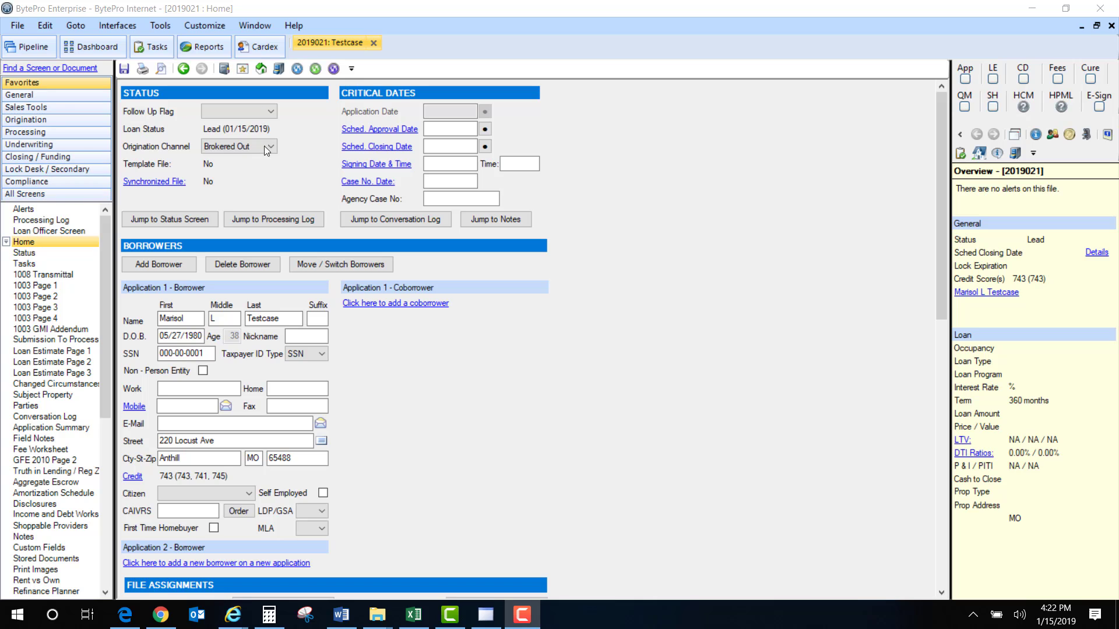
# Step: Open the loan file's Credit screen, proceeding past the validation warning, and open the CTI - Credit Technology order form
pyautogui.click(67, 195)
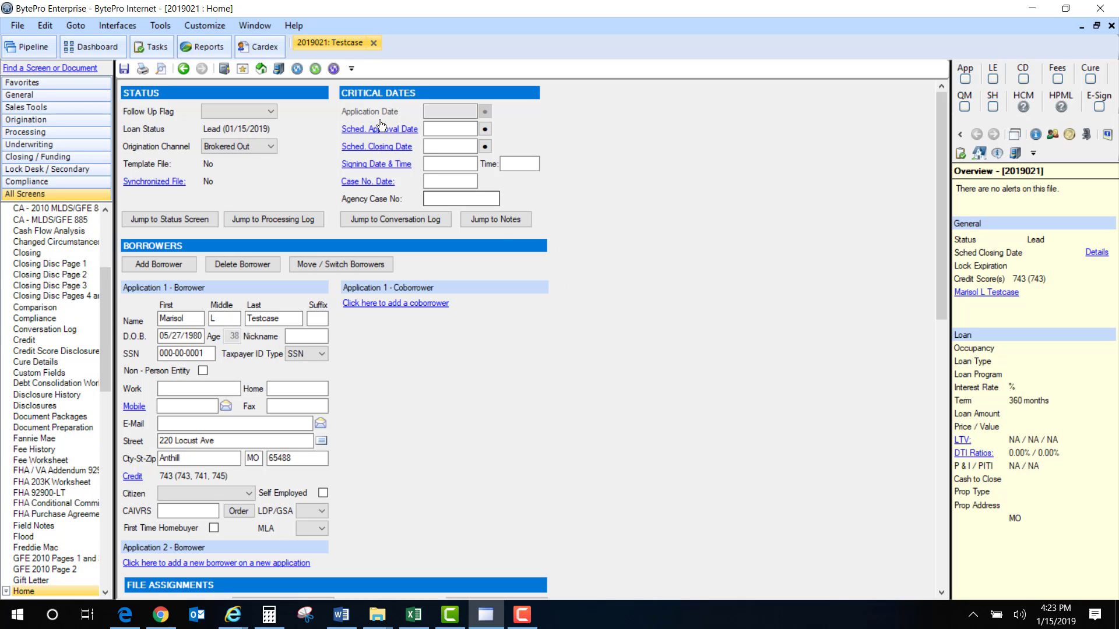
pyautogui.click(334, 69)
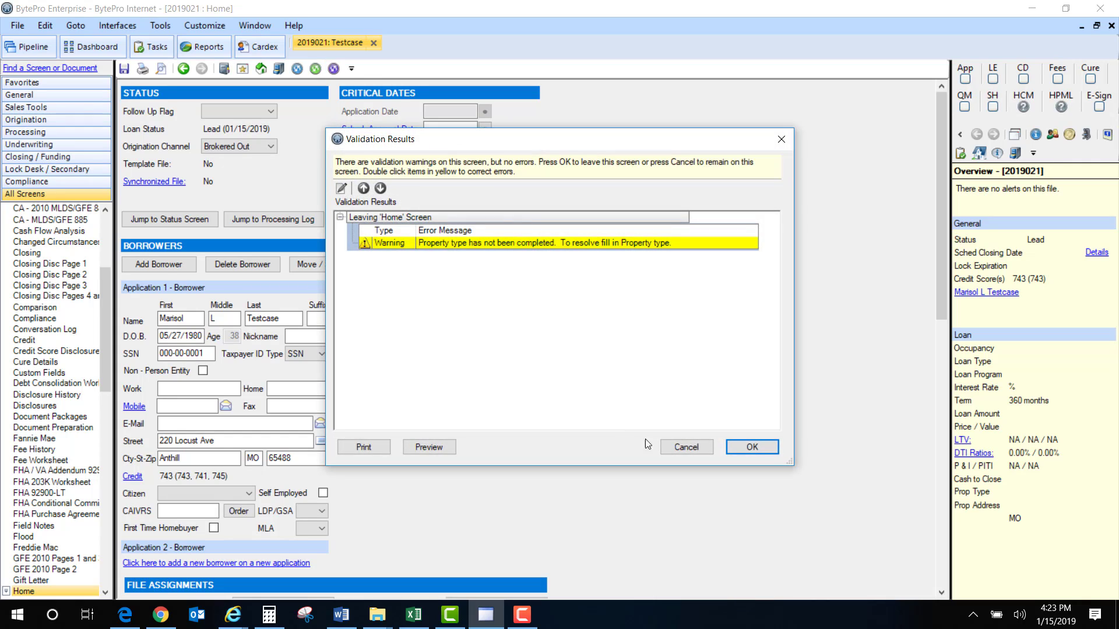
pyautogui.click(771, 448)
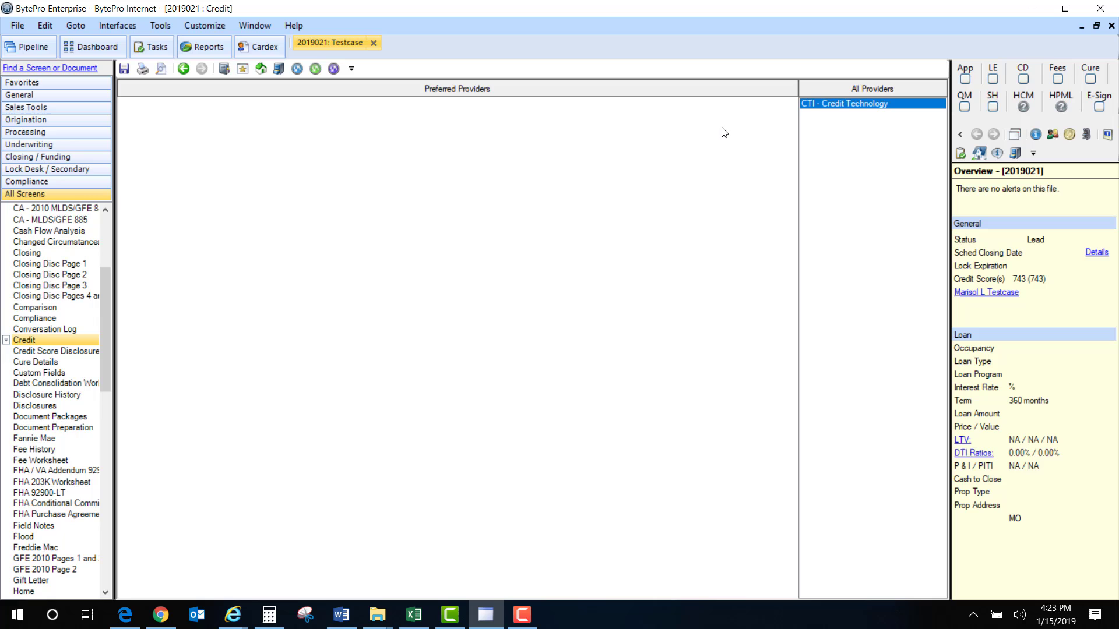
pyautogui.doubleClick(829, 109)
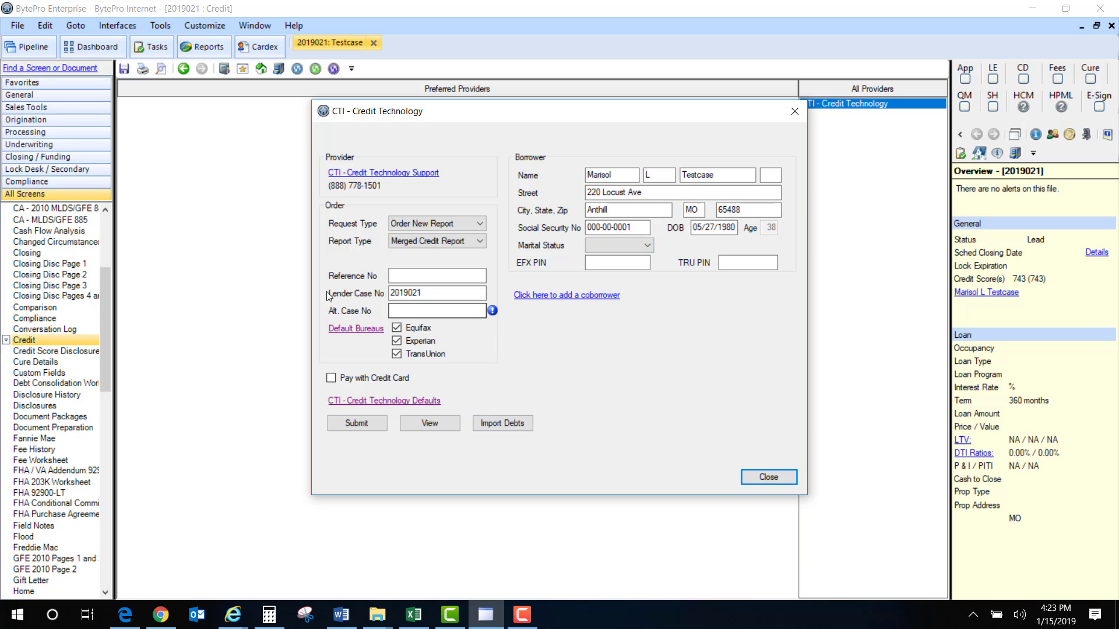
# Step: Examine the credit order's request types, reference and case number fields, and the provider's login and report format defaults
pyautogui.click(480, 224)
pyautogui.click(481, 224)
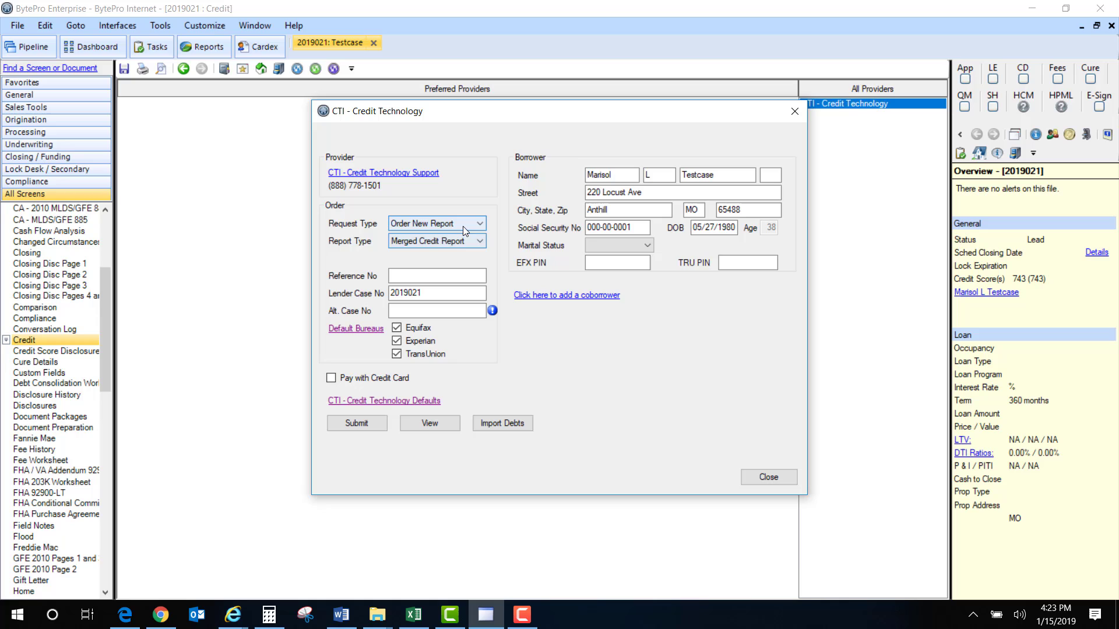
pyautogui.click(478, 225)
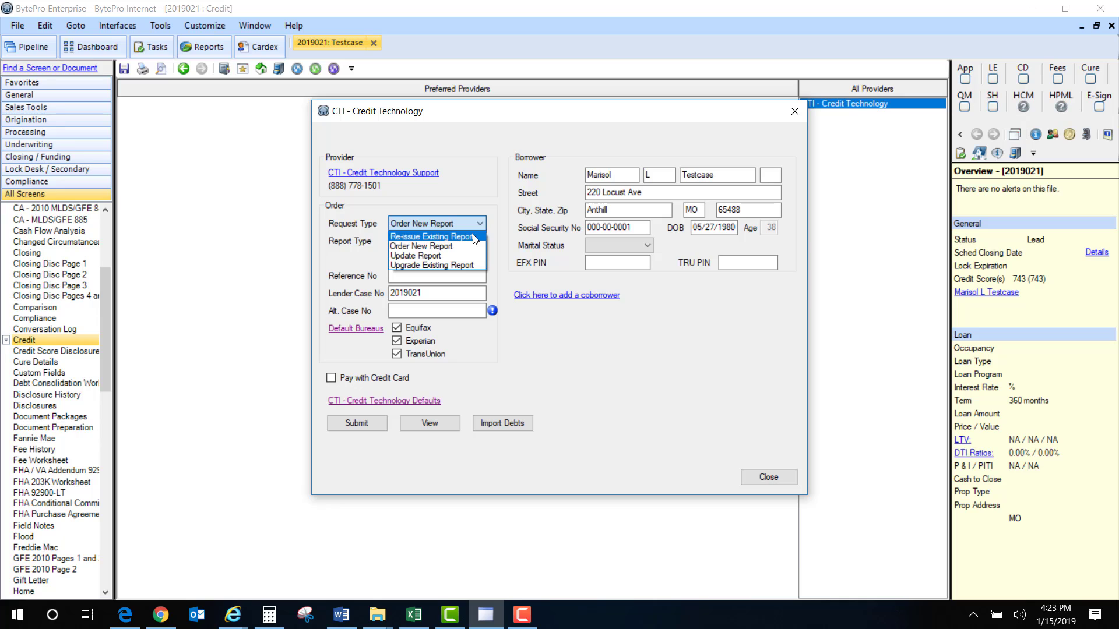
pyautogui.click(481, 187)
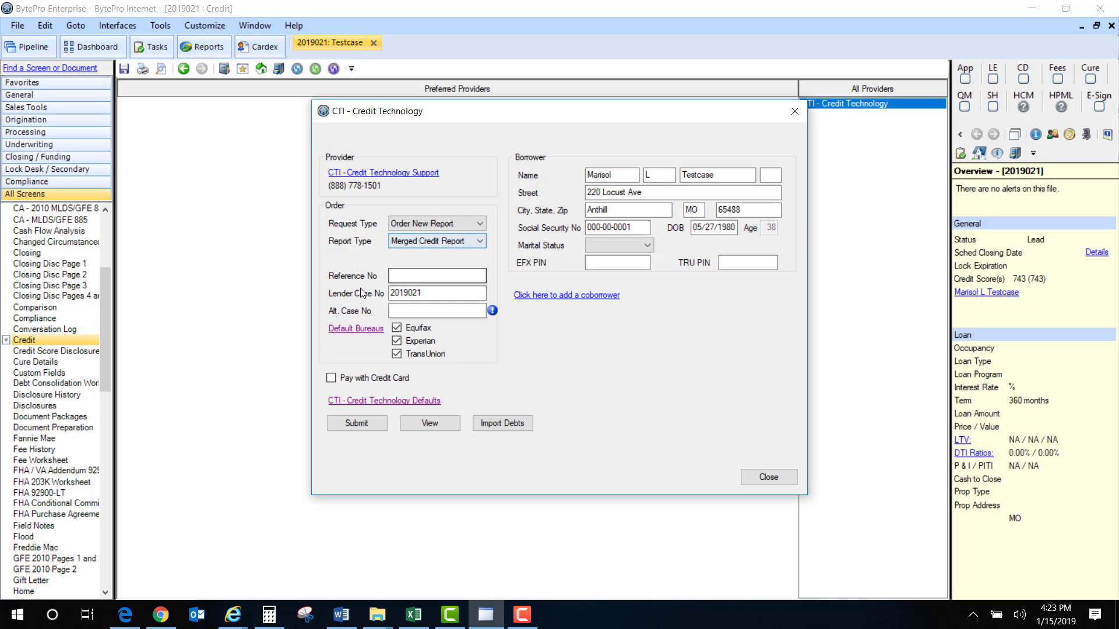
pyautogui.click(394, 274)
pyautogui.click(429, 293)
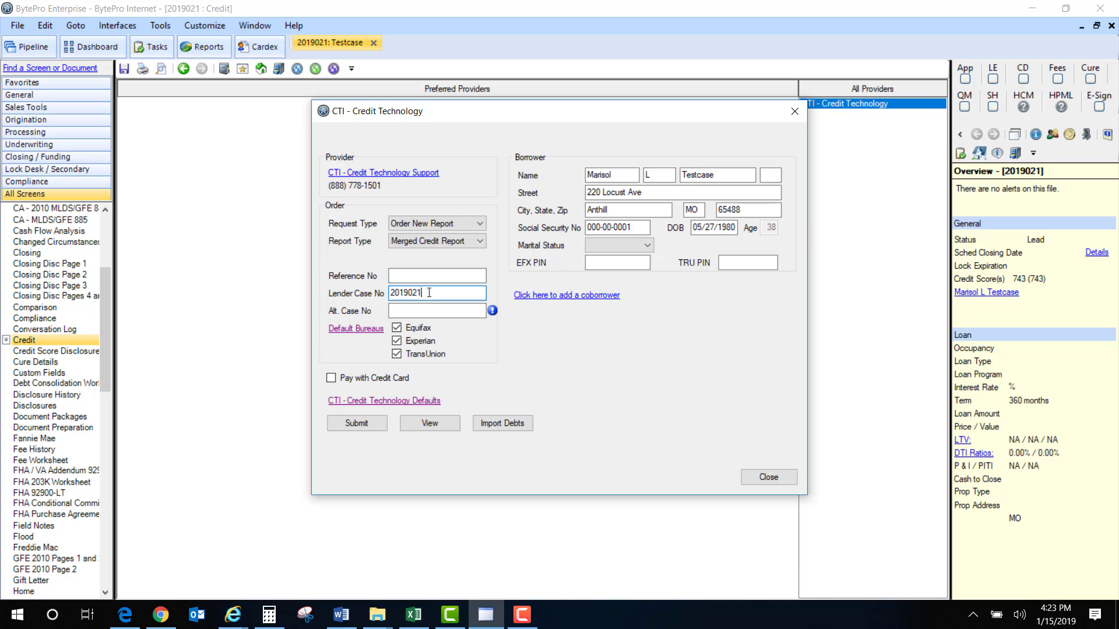
pyautogui.click(389, 309)
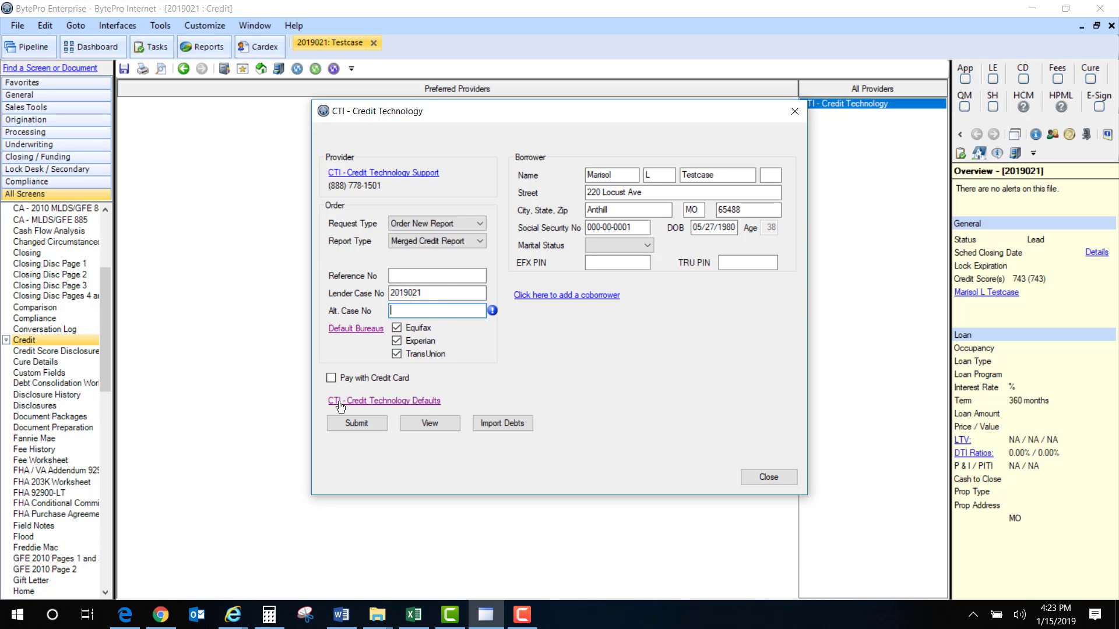
pyautogui.click(376, 402)
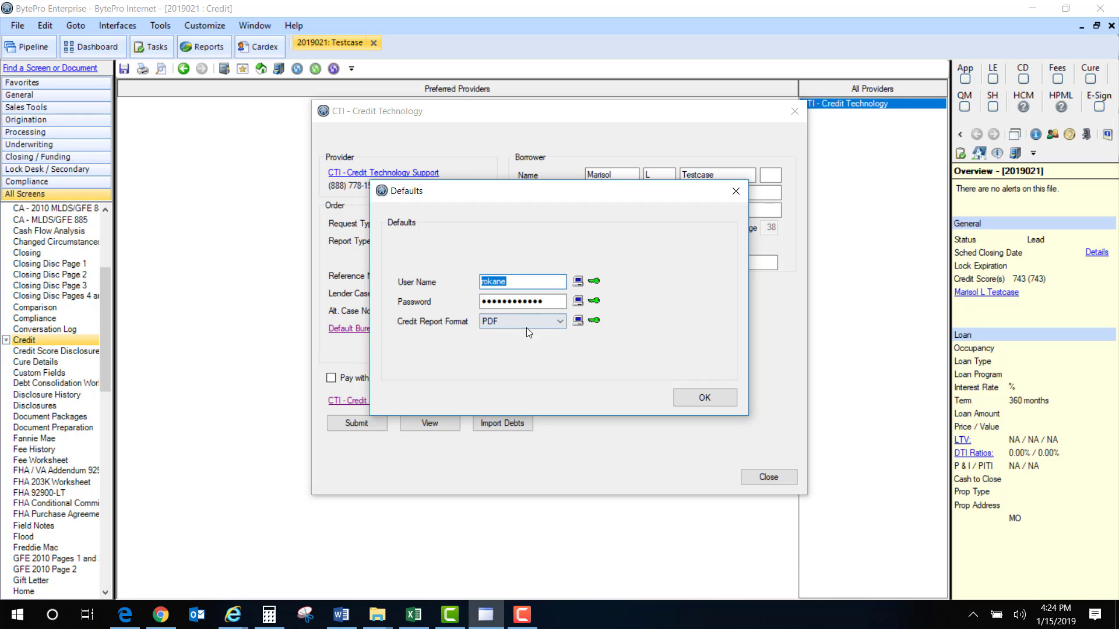
pyautogui.click(710, 401)
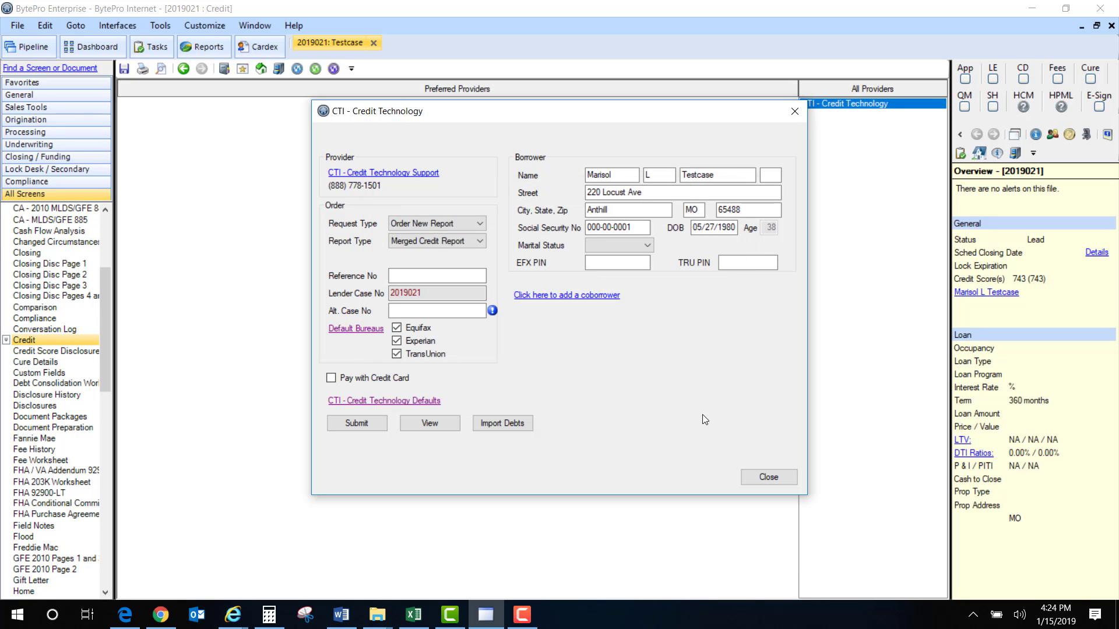
# Step: Submit the new merged credit report order, replace the existing credit scores with the new ones, and decline to view the report
pyautogui.click(366, 421)
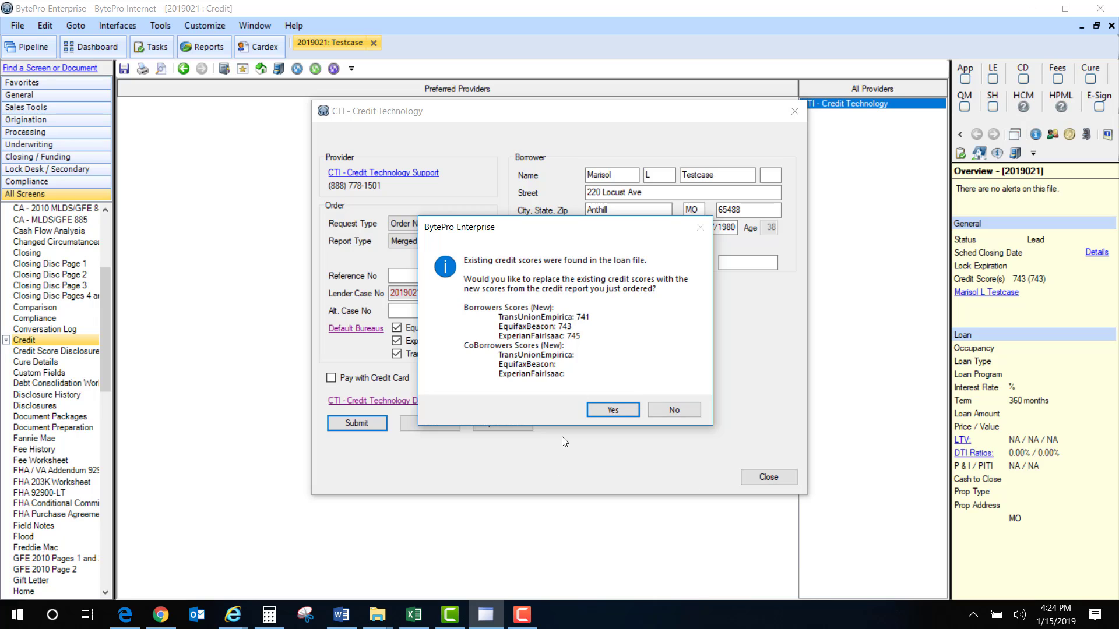
pyautogui.click(606, 410)
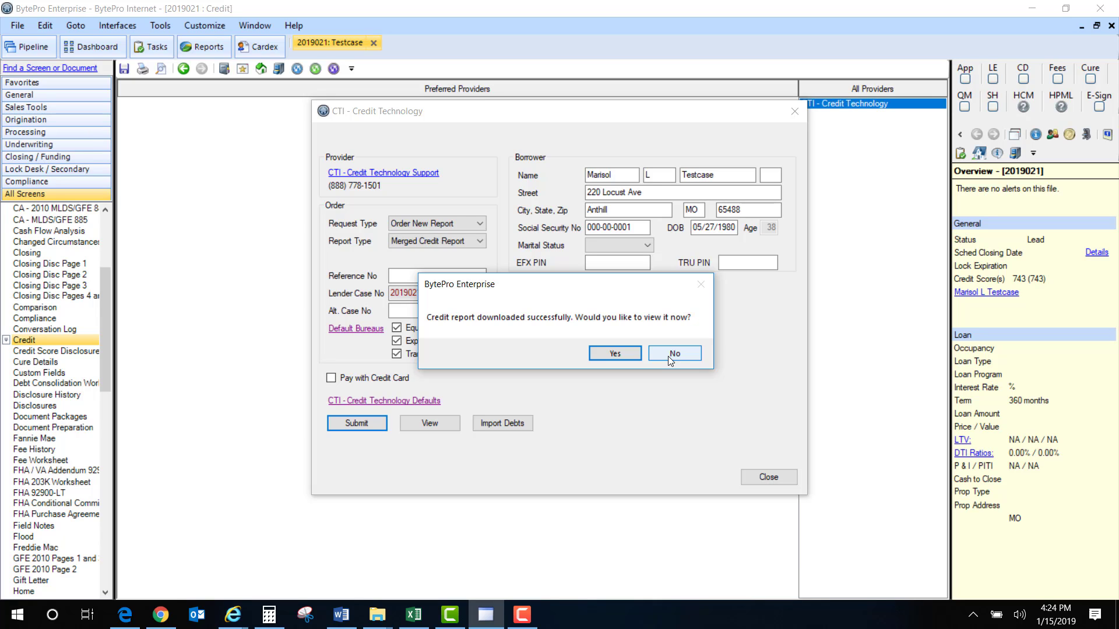
pyautogui.click(668, 355)
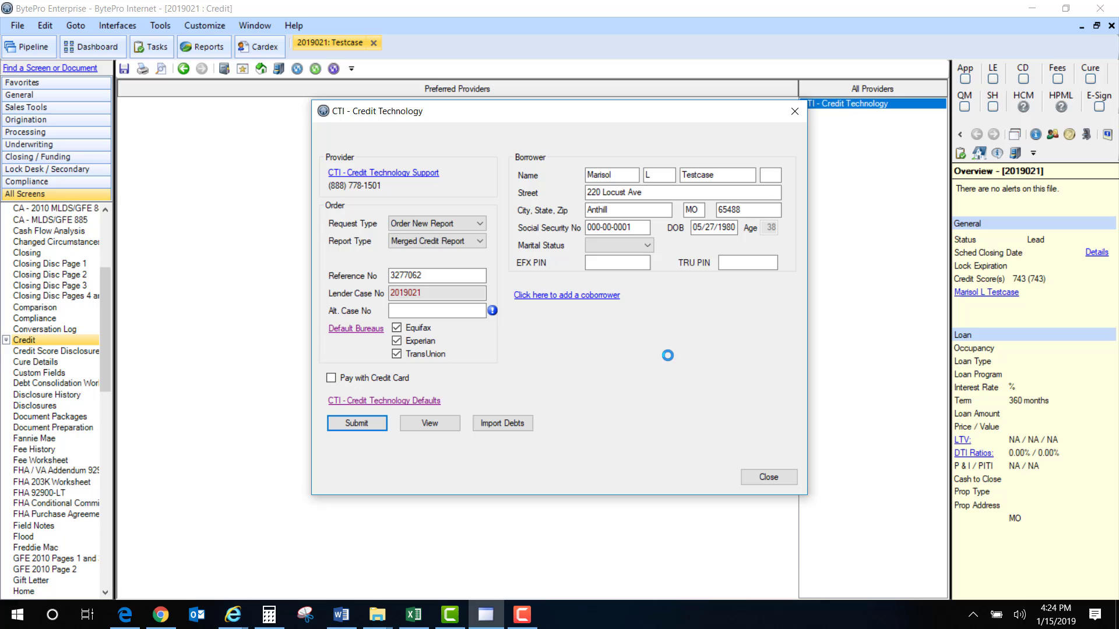
# Step: Import all debts except zero-balance items from the first stored CTI import data file into the 1003 liabilities and close the order form
pyautogui.click(517, 425)
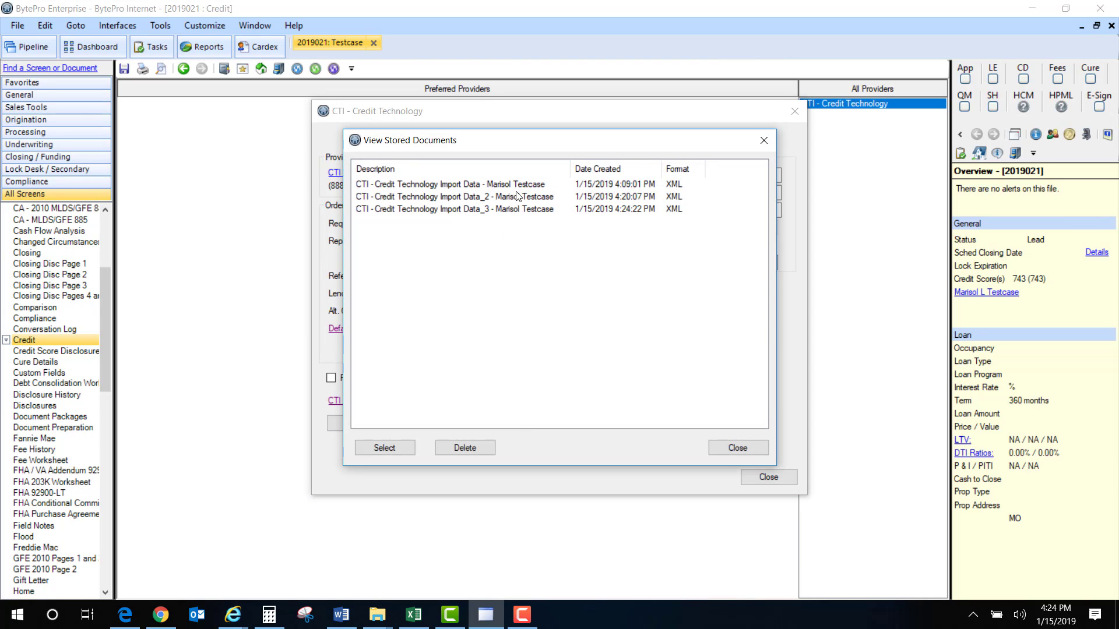
pyautogui.click(466, 184)
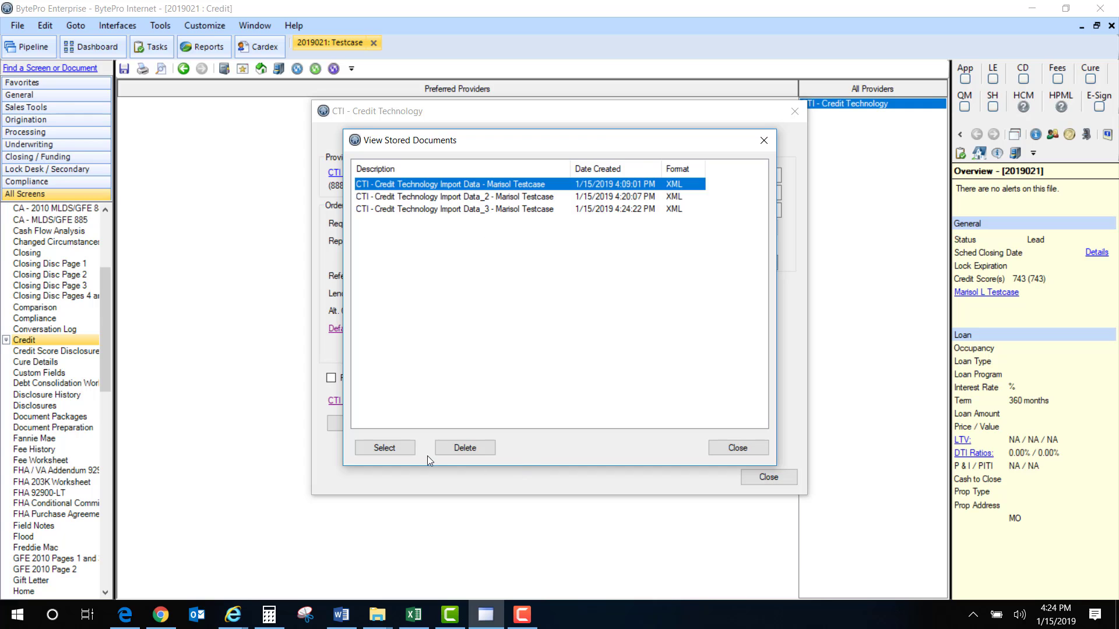
pyautogui.click(385, 448)
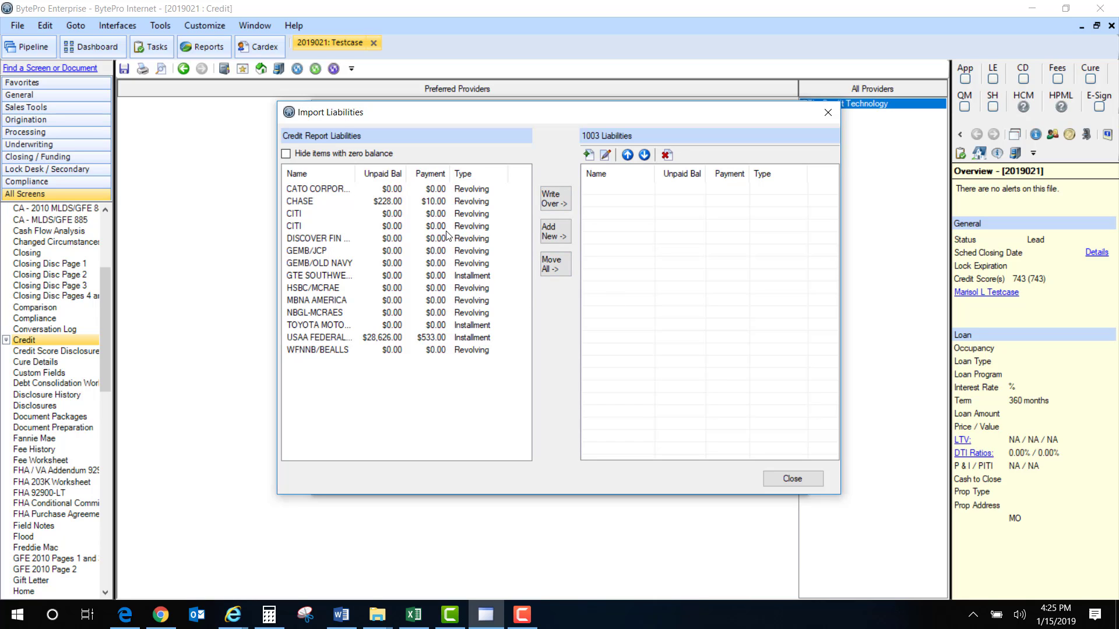
pyautogui.click(285, 154)
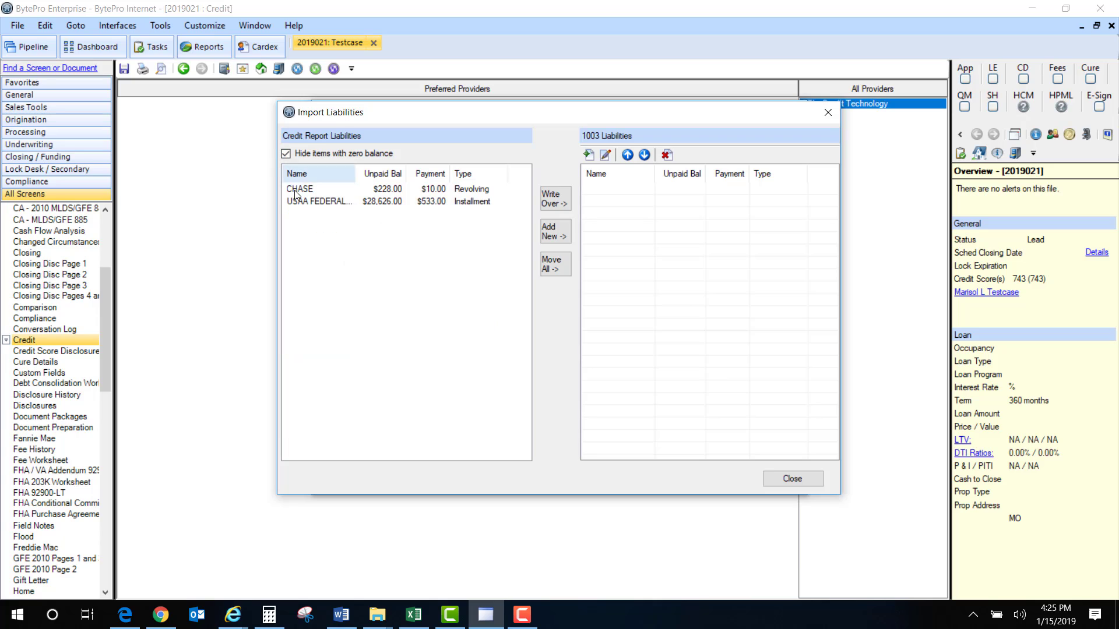
pyautogui.click(557, 269)
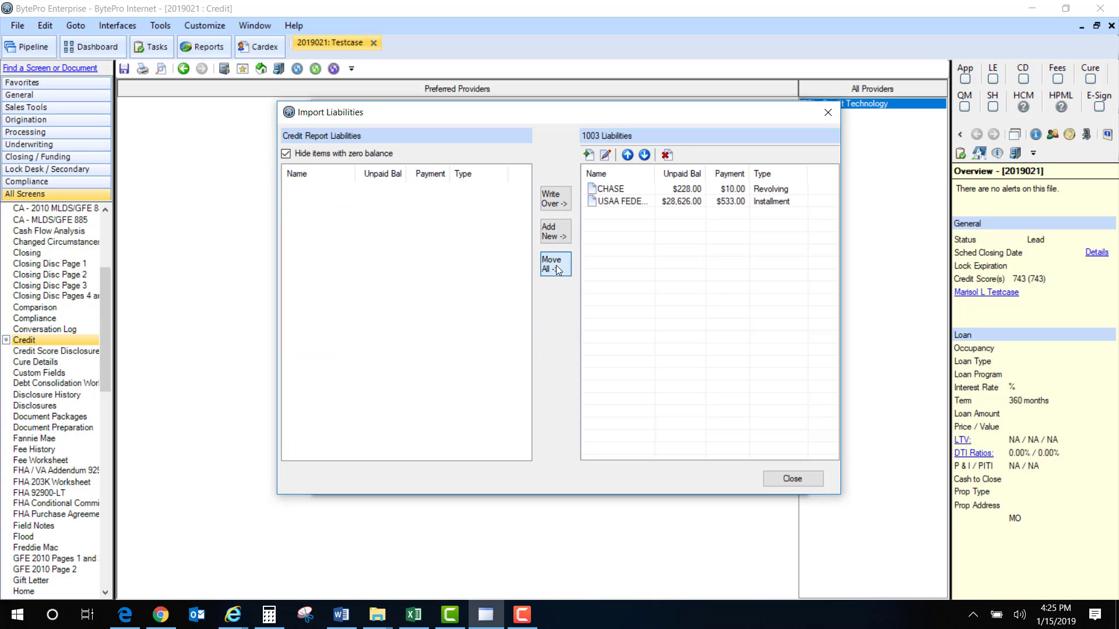
pyautogui.click(799, 479)
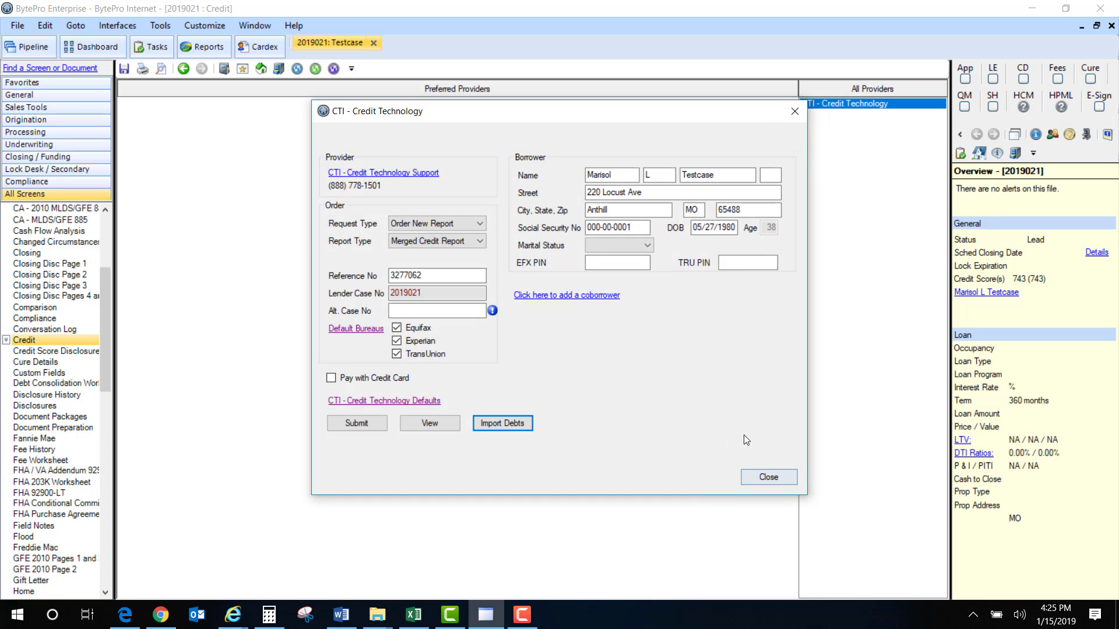
pyautogui.click(791, 478)
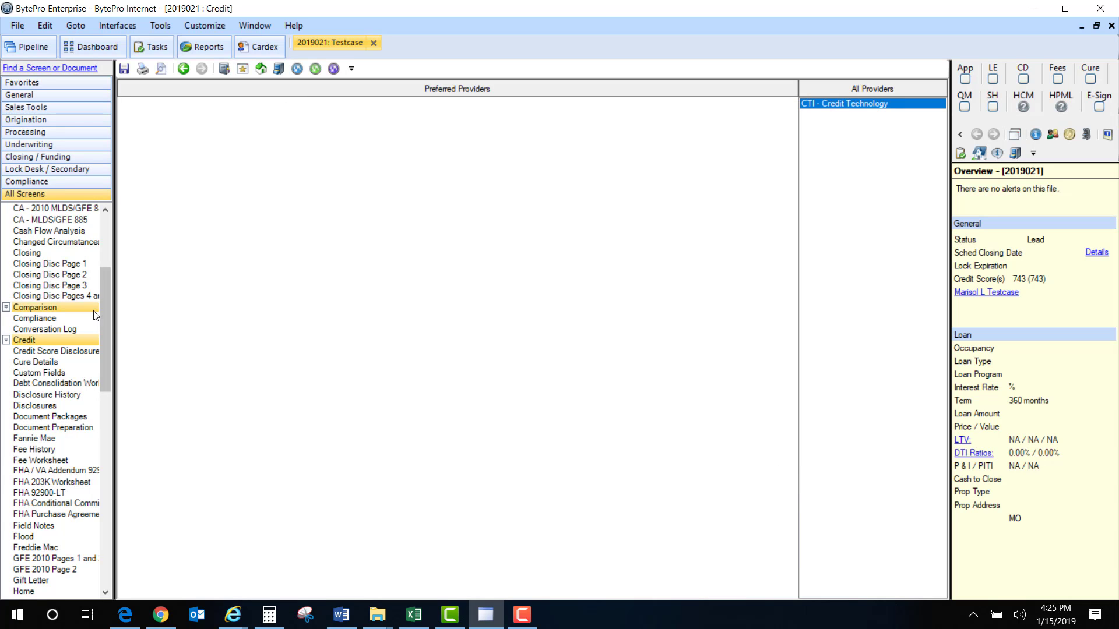
# Step: Check the imported debts in the Liabilities section of 1003 Page 2
pyautogui.click(35, 307)
pyautogui.click(22, 83)
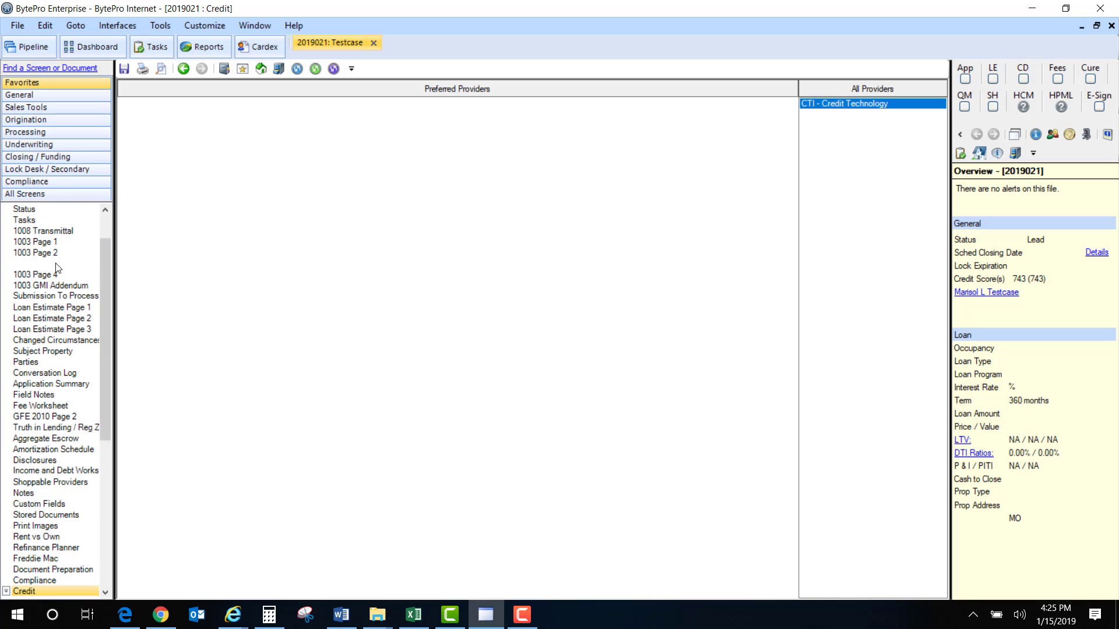
pyautogui.click(56, 265)
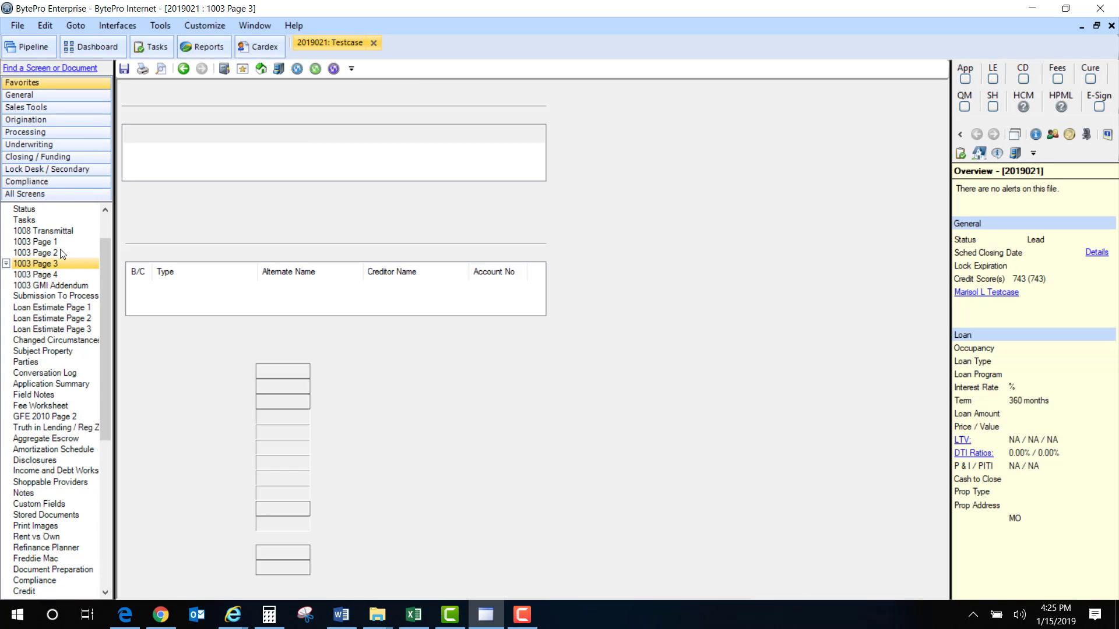
pyautogui.click(60, 252)
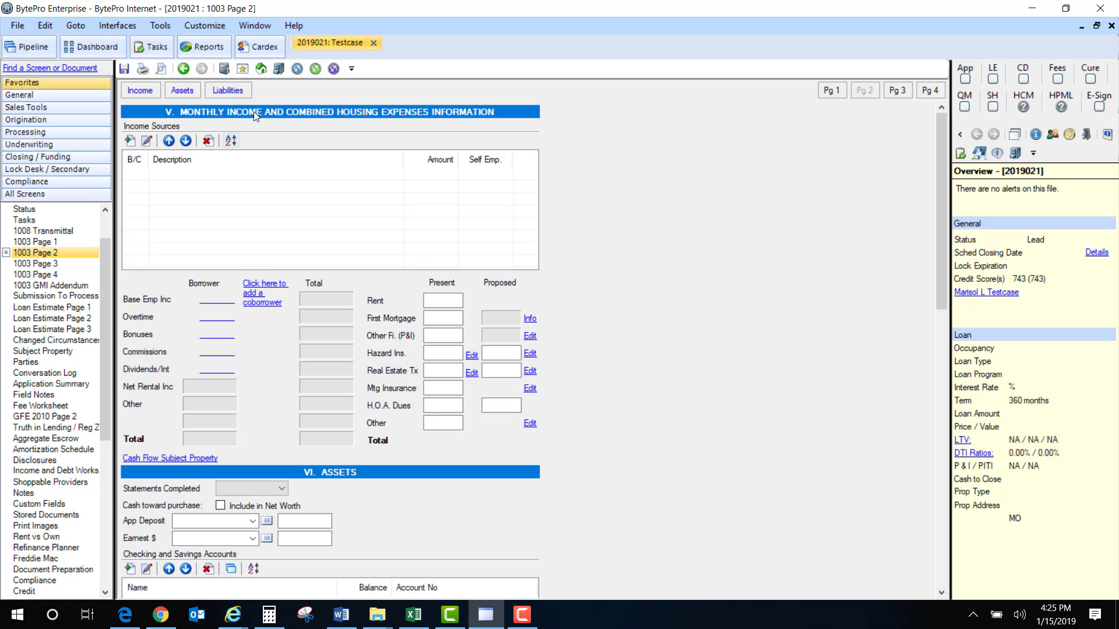
pyautogui.click(220, 92)
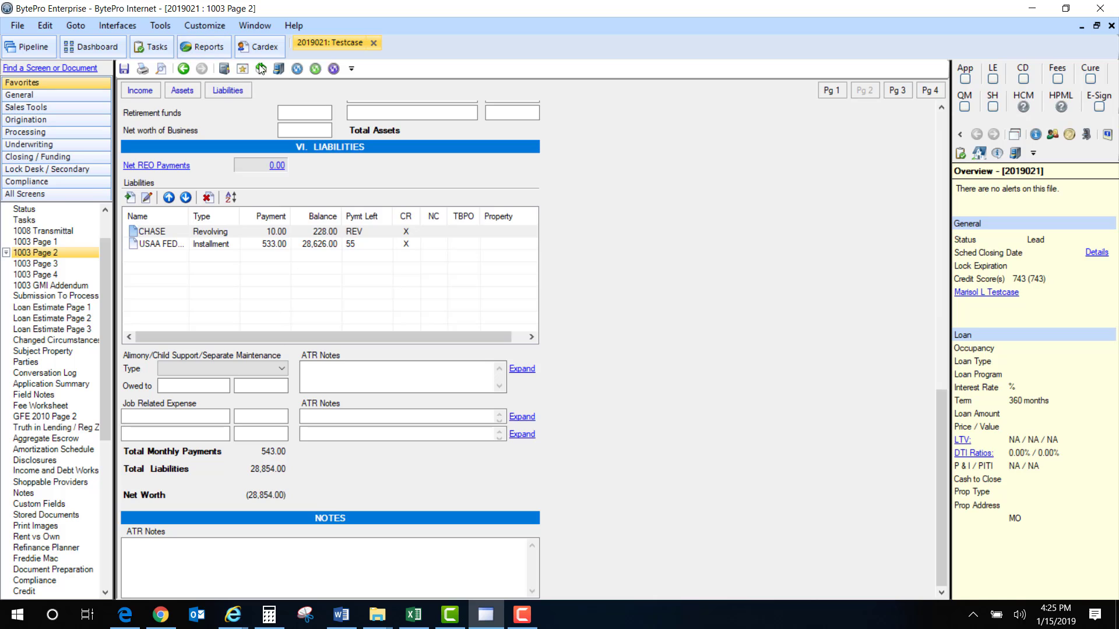
# Step: View the most recent credit report PDF in the loan's Stored Documents and close it
pyautogui.click(278, 69)
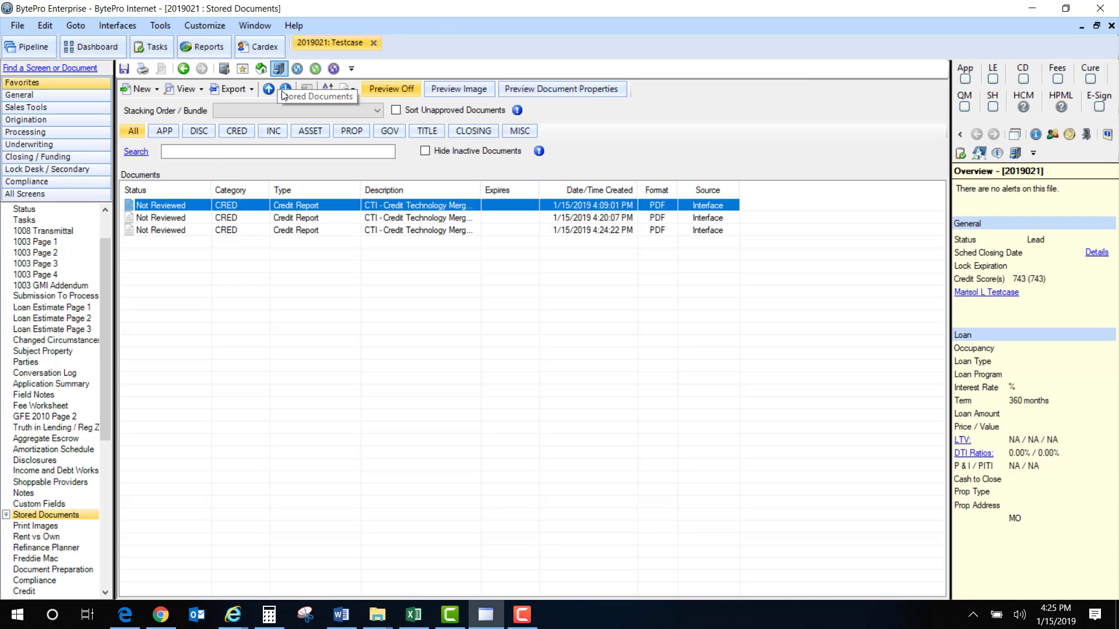
pyautogui.click(419, 218)
pyautogui.click(419, 225)
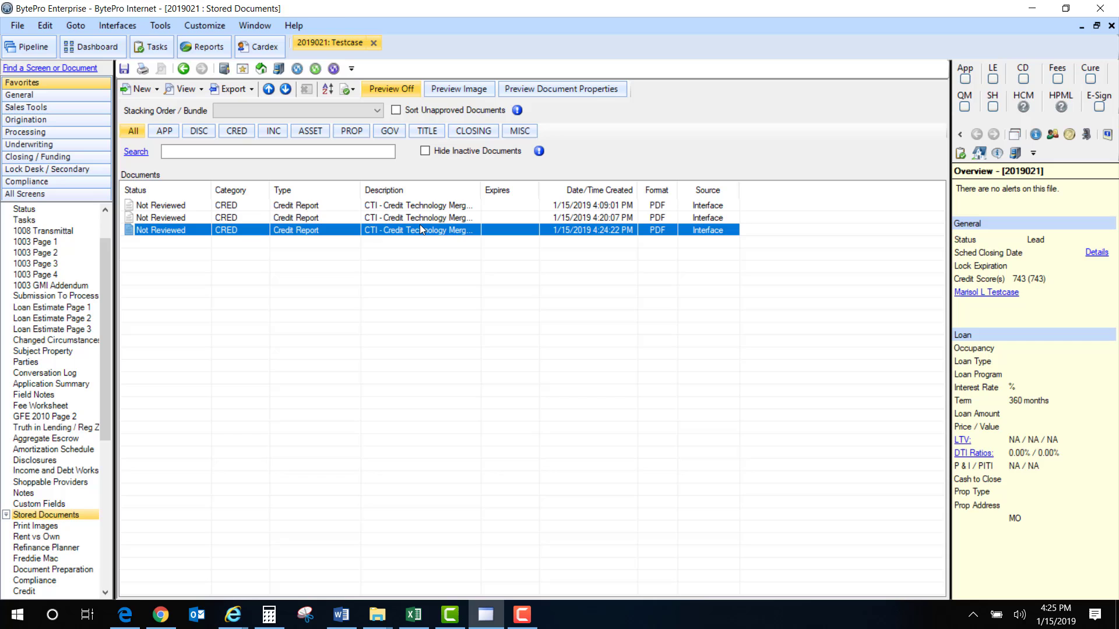
pyautogui.doubleClick(420, 225)
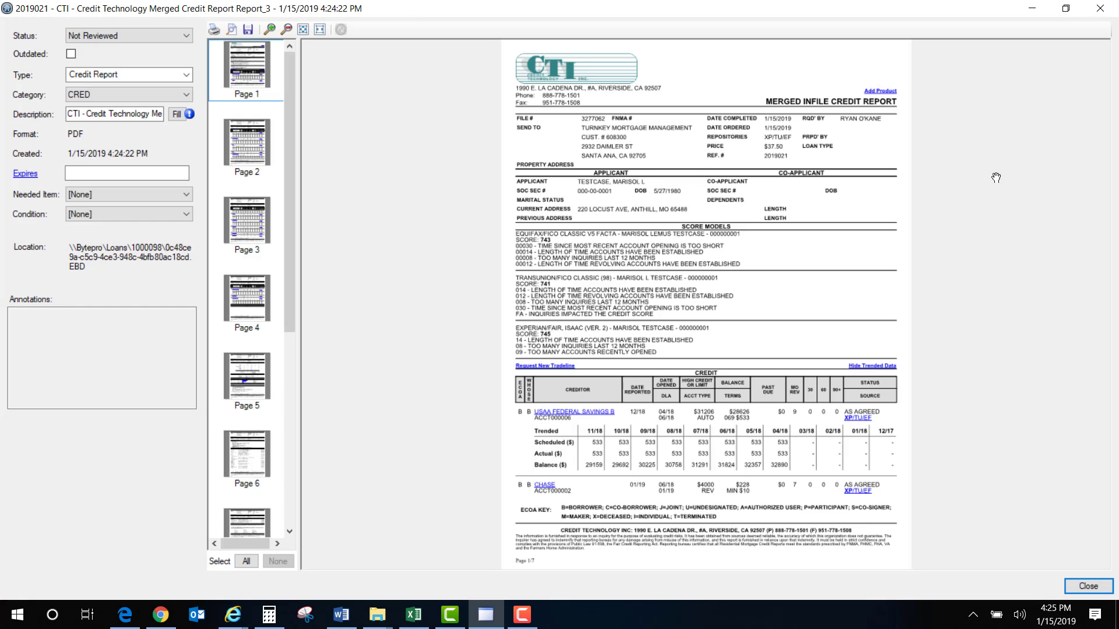
pyautogui.click(1100, 8)
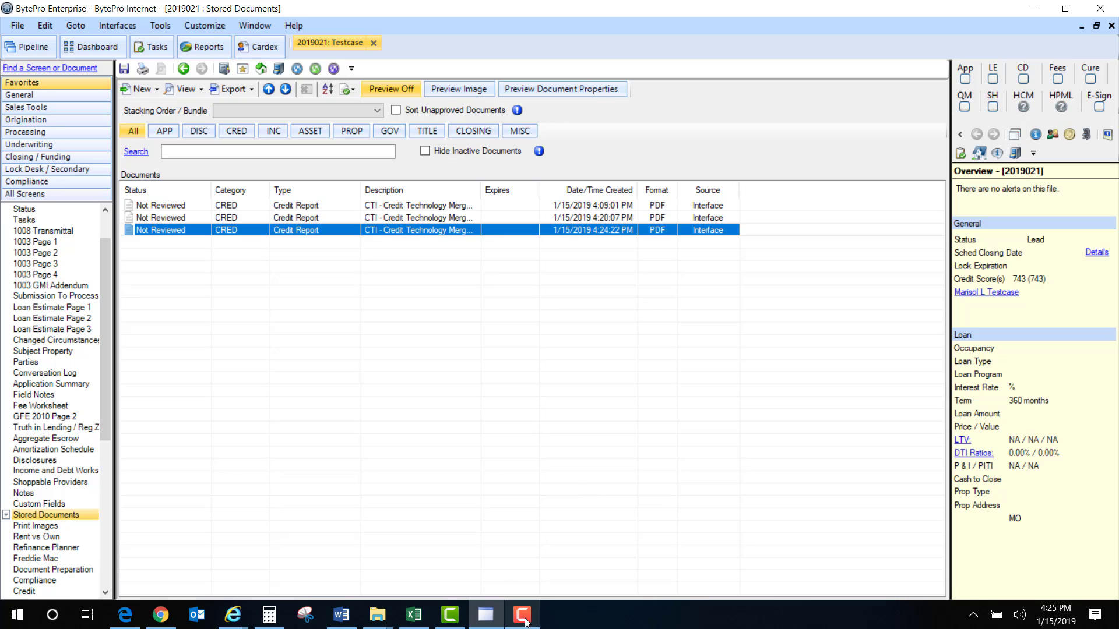